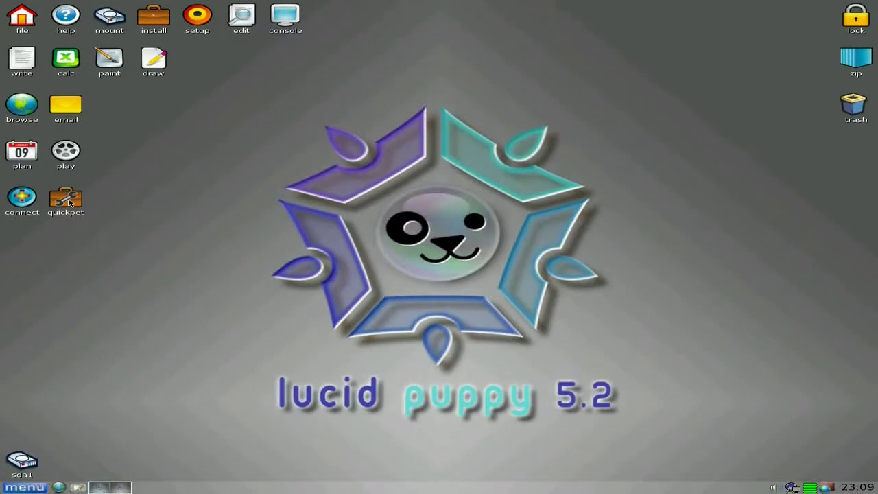
Step: Download PupComboPlus 1.1 from the Lucid Puppy News page via Quickpet, save it to the root folder, and close the browser and Quickpet
{"action": "left_click", "coordinate": [66, 199]}
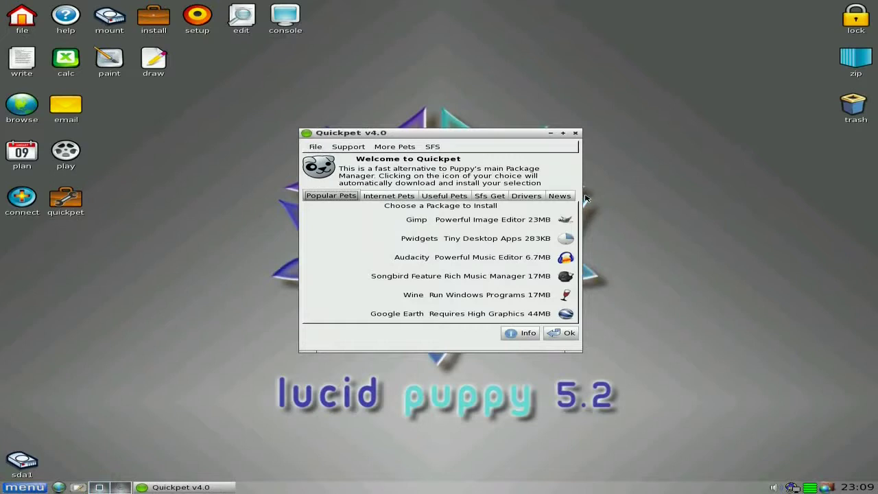
{"action": "left_click", "coordinate": [559, 196]}
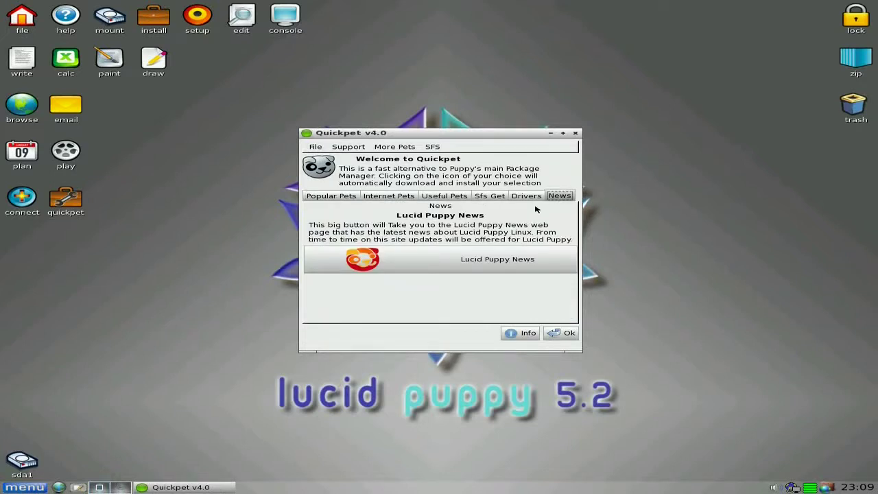
{"action": "left_click", "coordinate": [471, 267]}
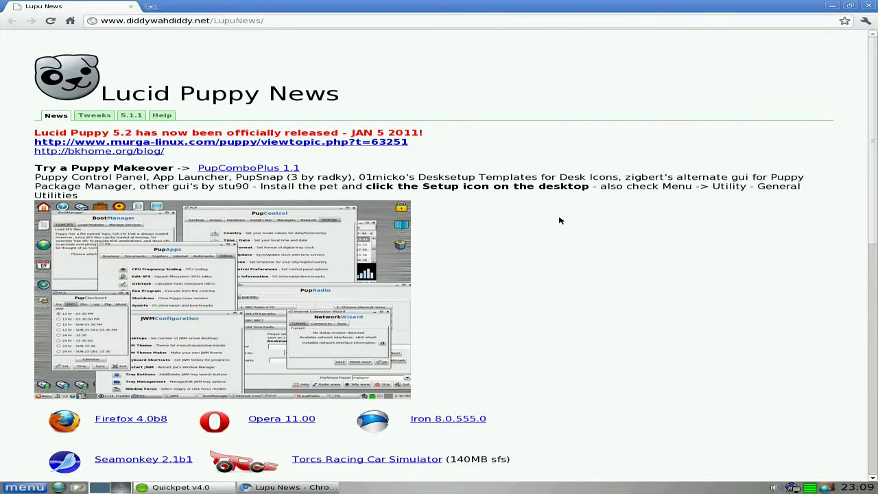
{"action": "left_click", "coordinate": [234, 169]}
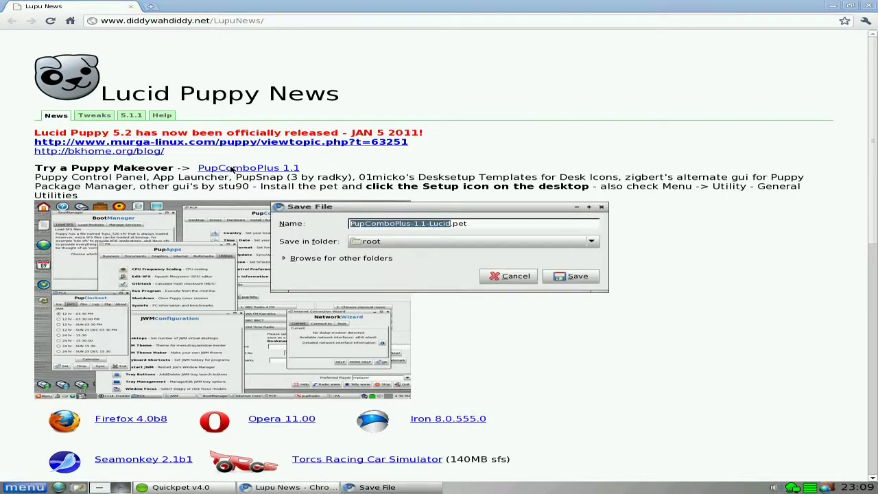
{"action": "left_click", "coordinate": [578, 280]}
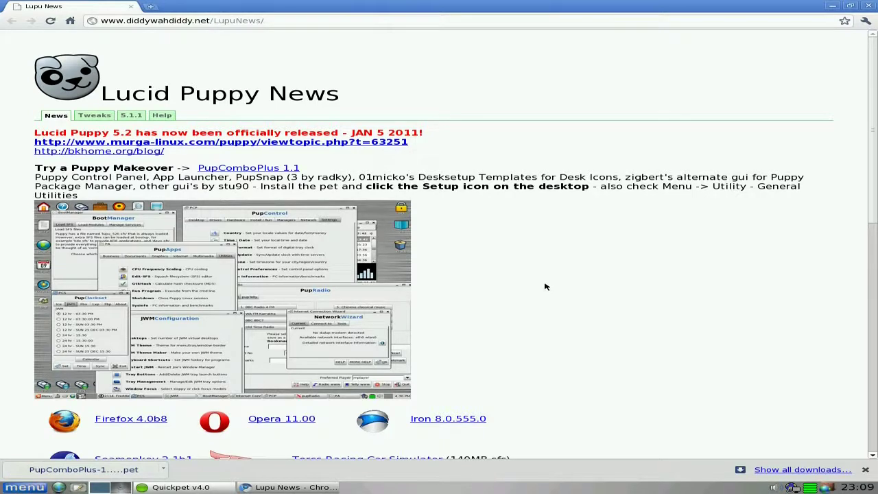
{"action": "left_click", "coordinate": [868, 6]}
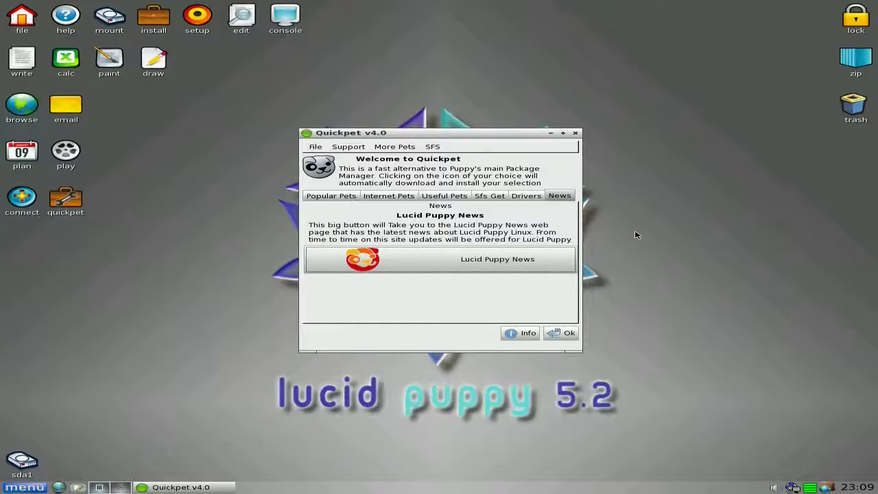
{"action": "left_click", "coordinate": [565, 334]}
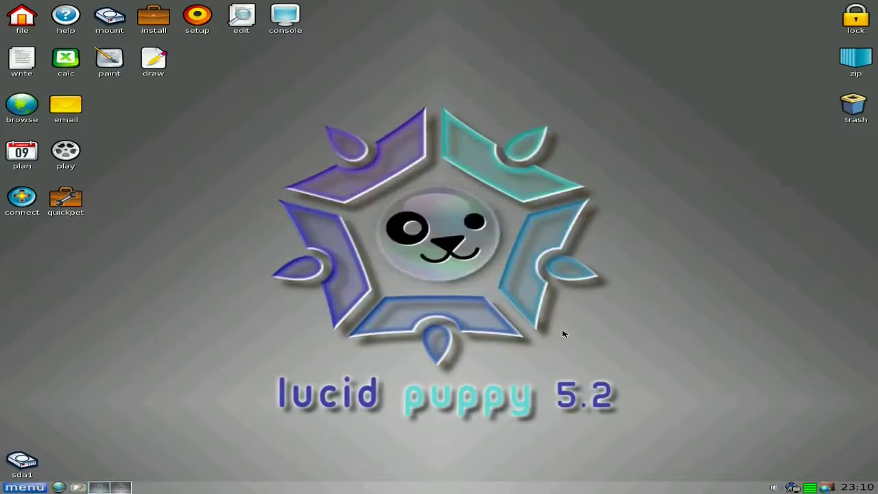
Step: Install the downloaded PupComboPlus-1.1-Lucid.pet package from the home folder and close the file manager
{"action": "left_click", "coordinate": [23, 24]}
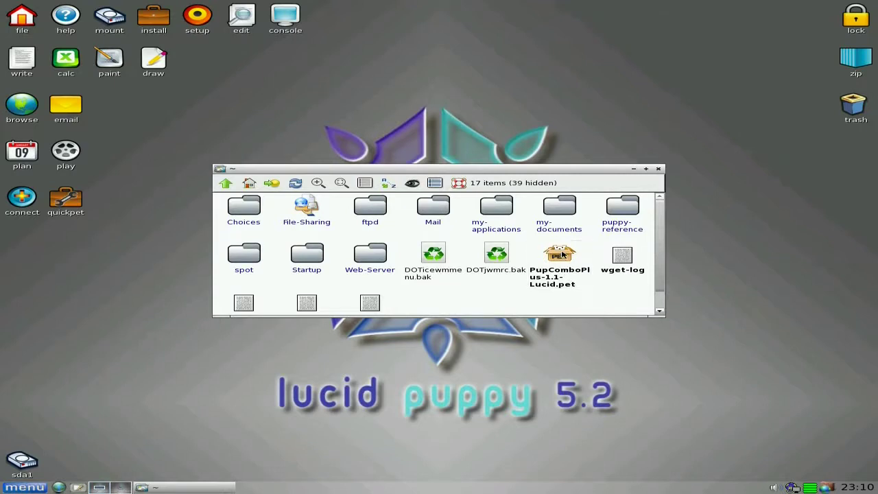
{"action": "left_click", "coordinate": [562, 254]}
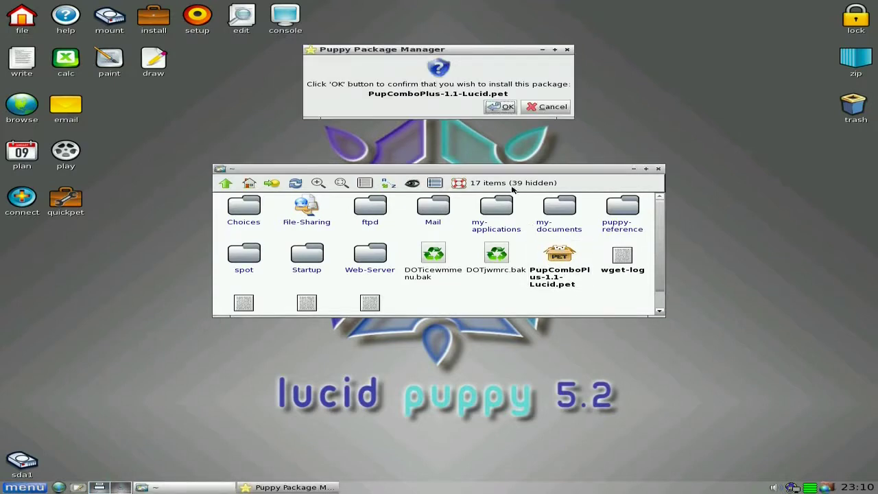
{"action": "left_click", "coordinate": [494, 110]}
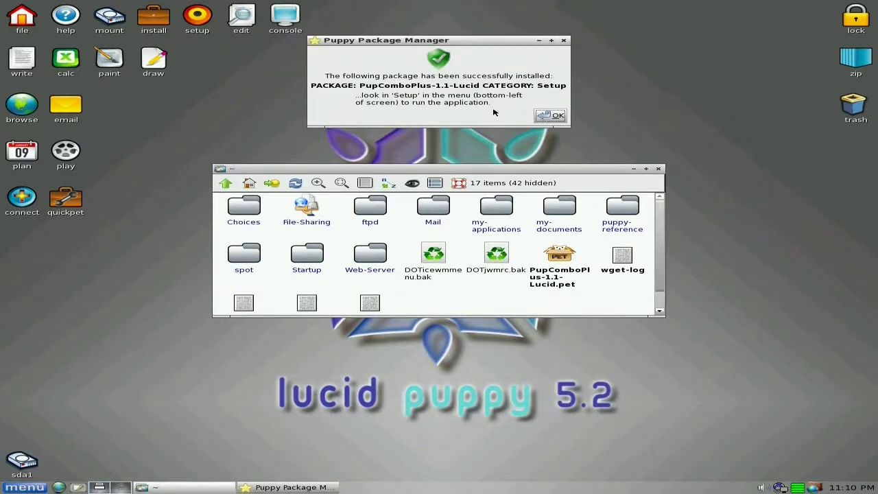
{"action": "left_click", "coordinate": [552, 117]}
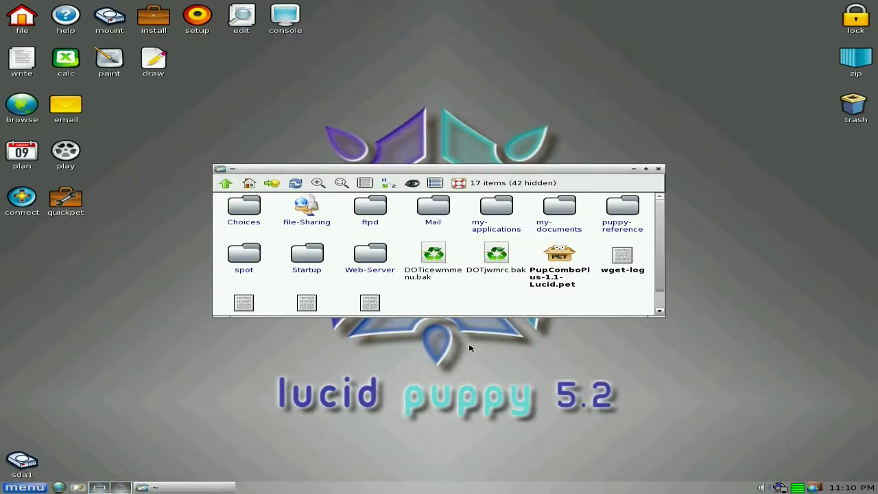
{"action": "left_click", "coordinate": [659, 169]}
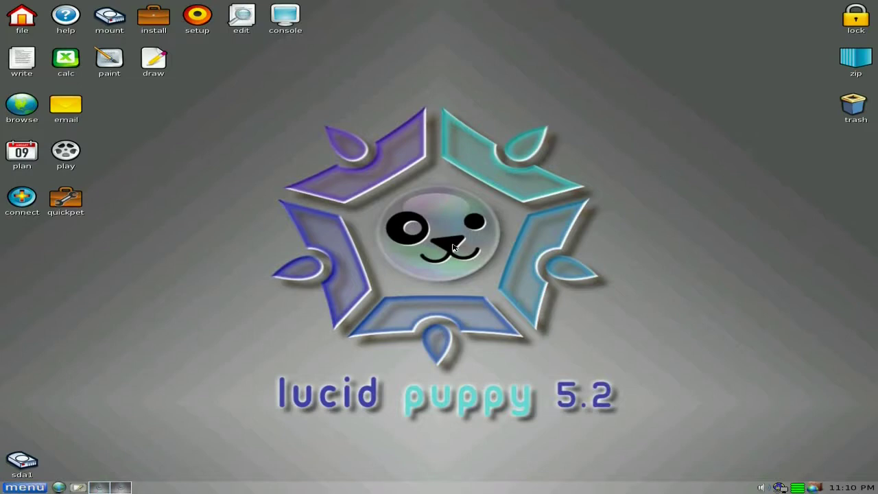
Step: Examine the tray, network and basic application choices in the PupControl preferences, including the Wireless Internet and Scanner options, without saving
{"action": "left_click", "coordinate": [197, 20]}
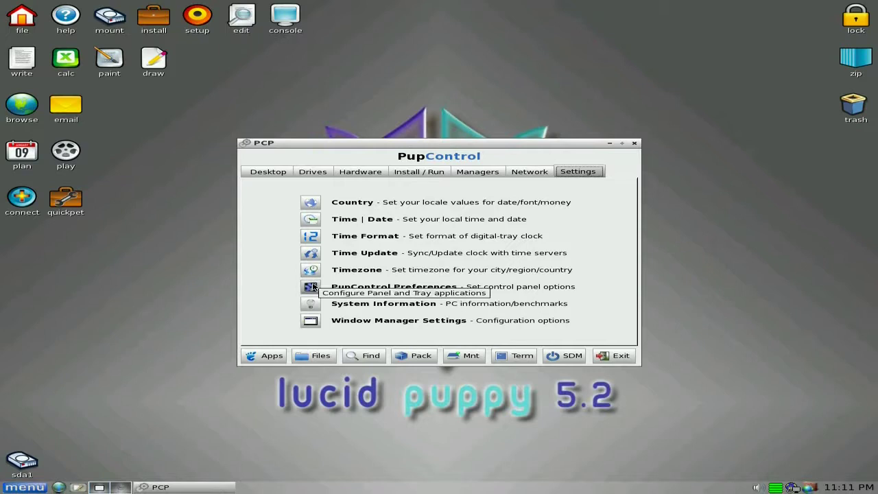
{"action": "left_click", "coordinate": [312, 286]}
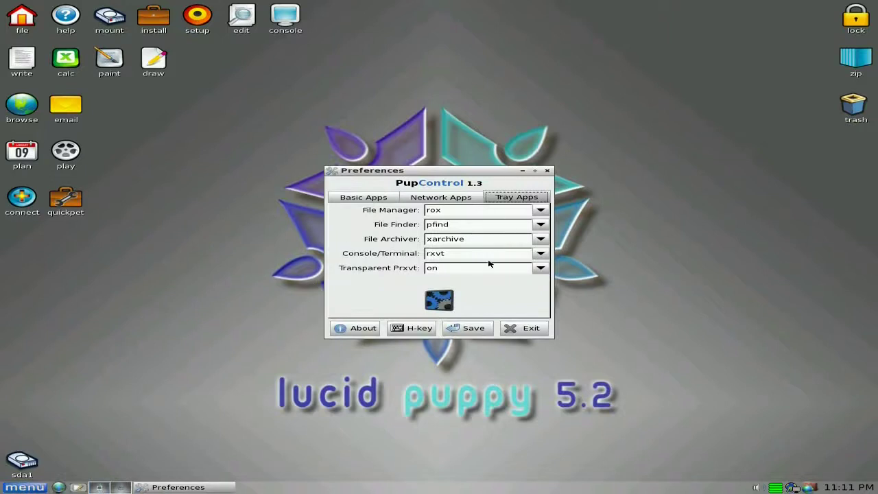
{"action": "left_click", "coordinate": [457, 199]}
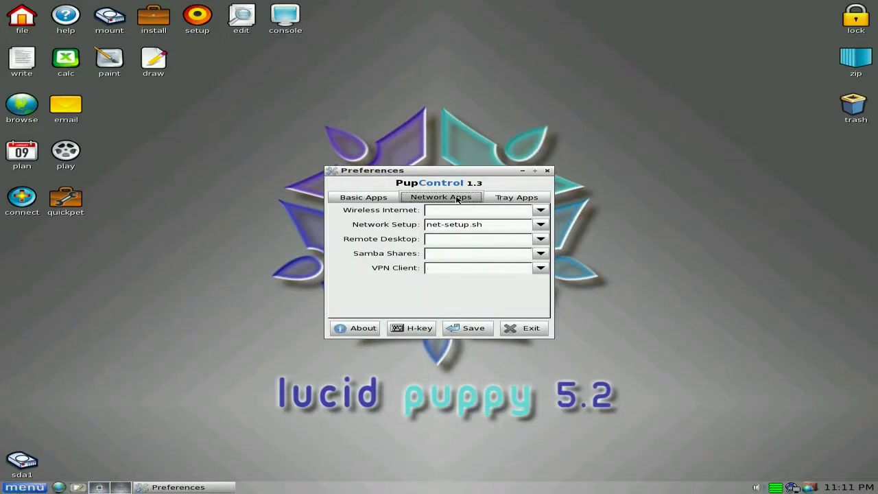
{"action": "left_click", "coordinate": [541, 211]}
{"action": "left_click", "coordinate": [541, 211]}
{"action": "left_click", "coordinate": [365, 199]}
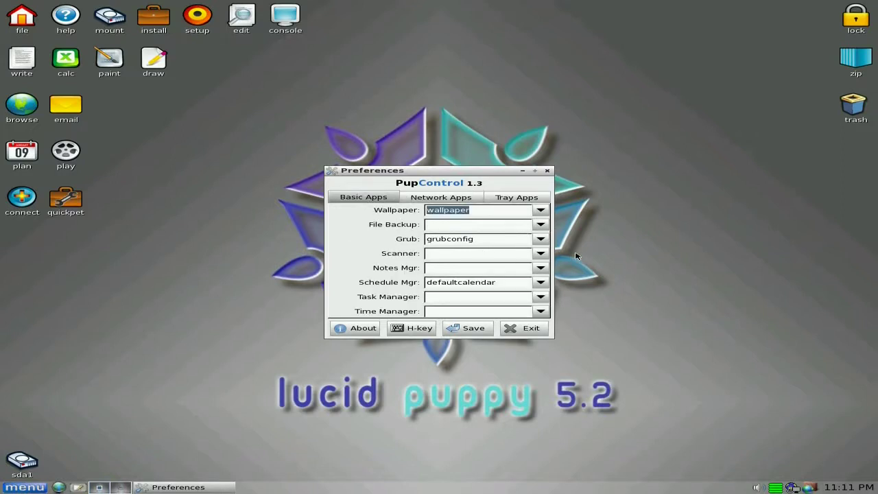
{"action": "left_click", "coordinate": [540, 254]}
{"action": "left_click", "coordinate": [541, 255]}
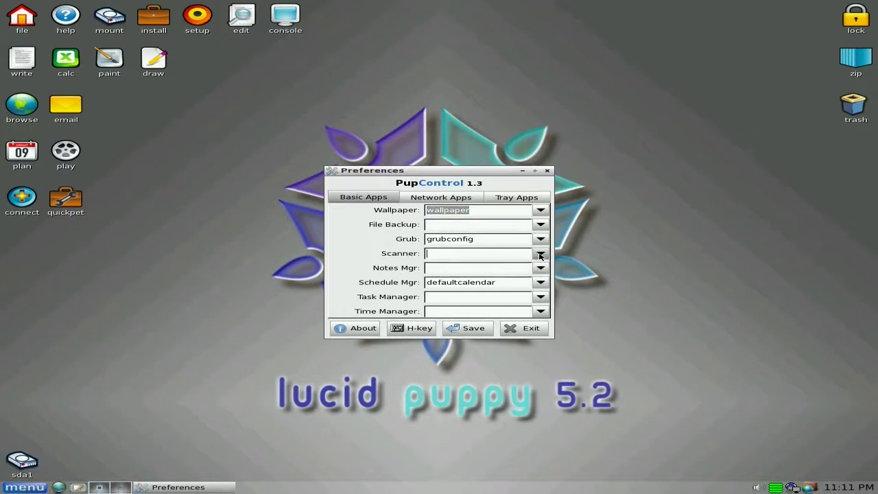
{"action": "left_click", "coordinate": [515, 329]}
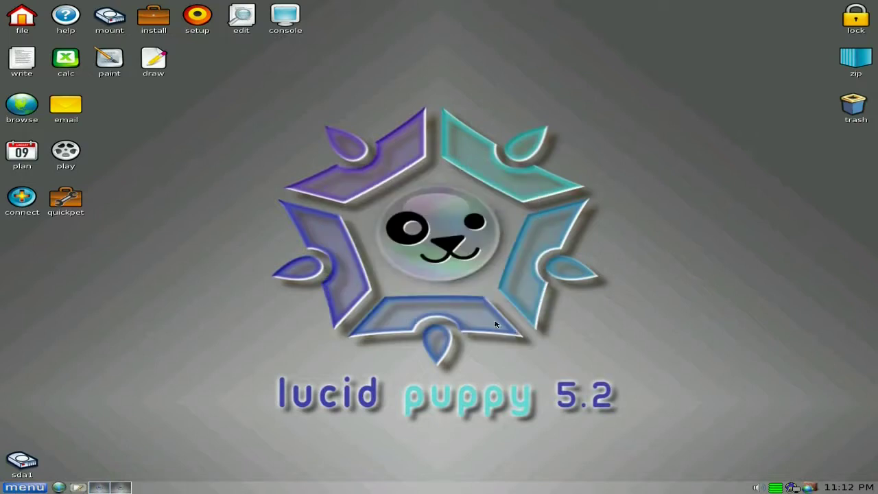
Step: Reopen PupControl and review its Network and Managers tools
{"action": "left_click", "coordinate": [161, 27]}
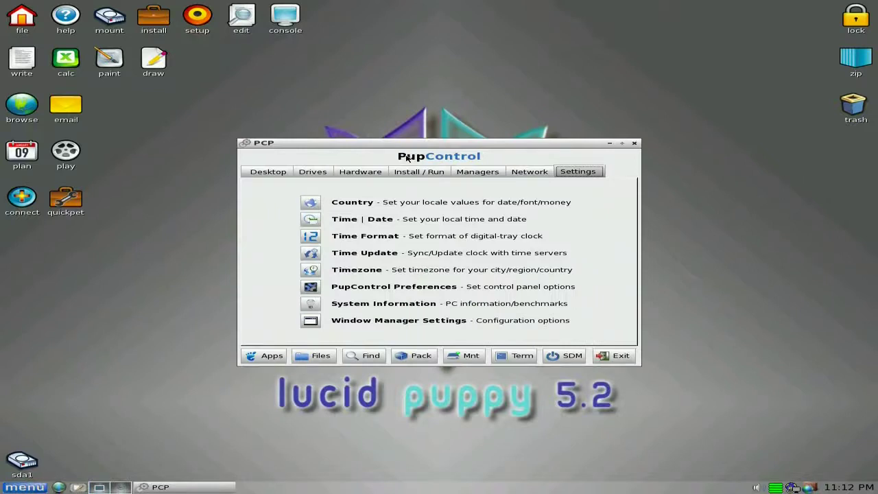
{"action": "left_click", "coordinate": [523, 175]}
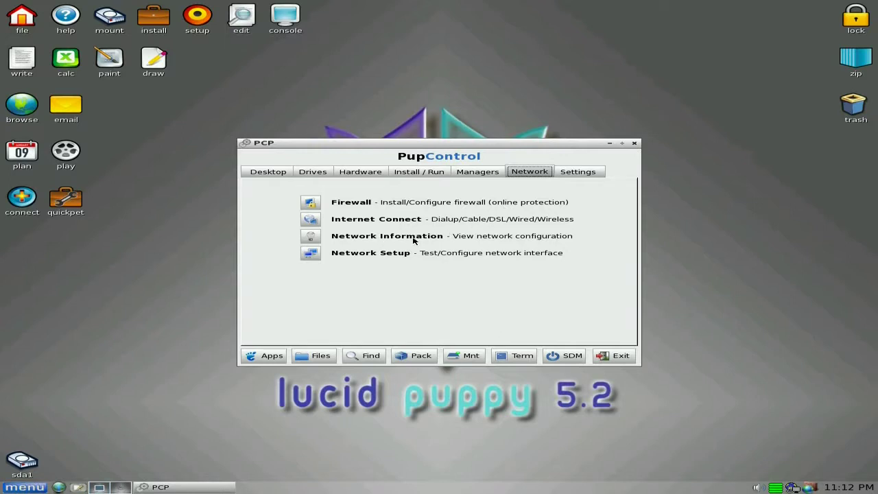
{"action": "left_click", "coordinate": [473, 176]}
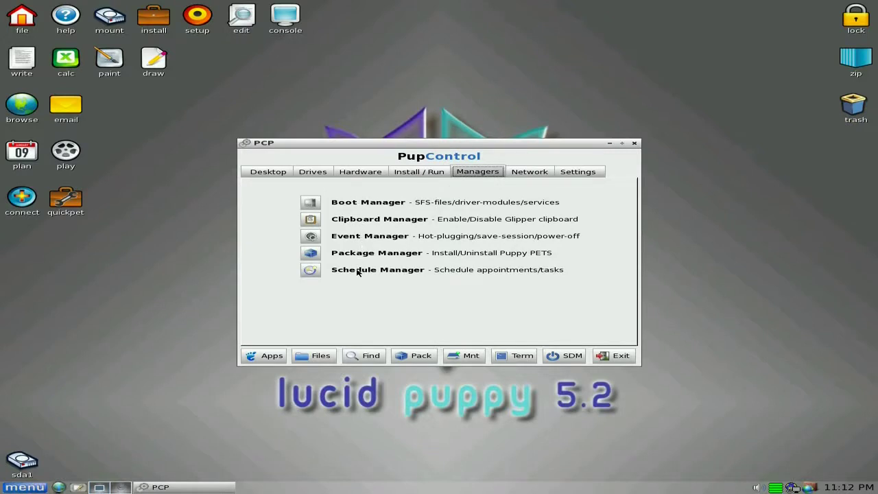
Step: Try to build a snapshot of the current system with Remaster Puppy from PupControl's Install / Run tools
{"action": "left_click", "coordinate": [408, 175]}
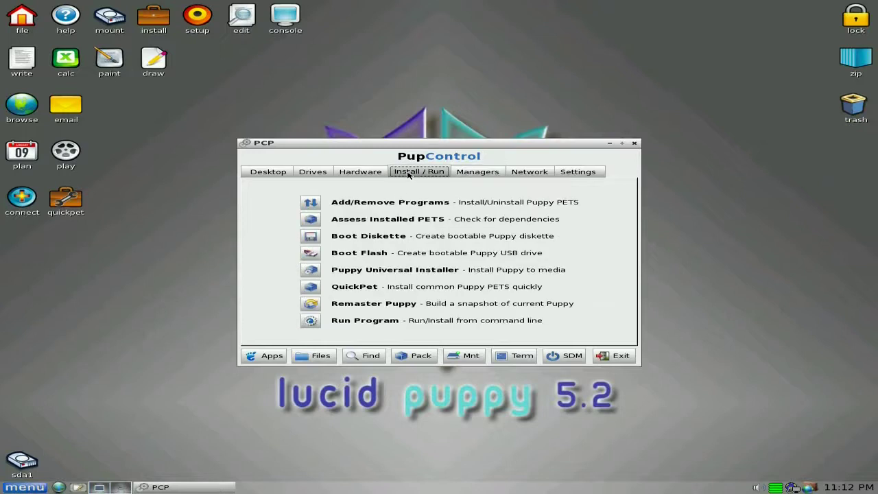
{"action": "left_click", "coordinate": [313, 304]}
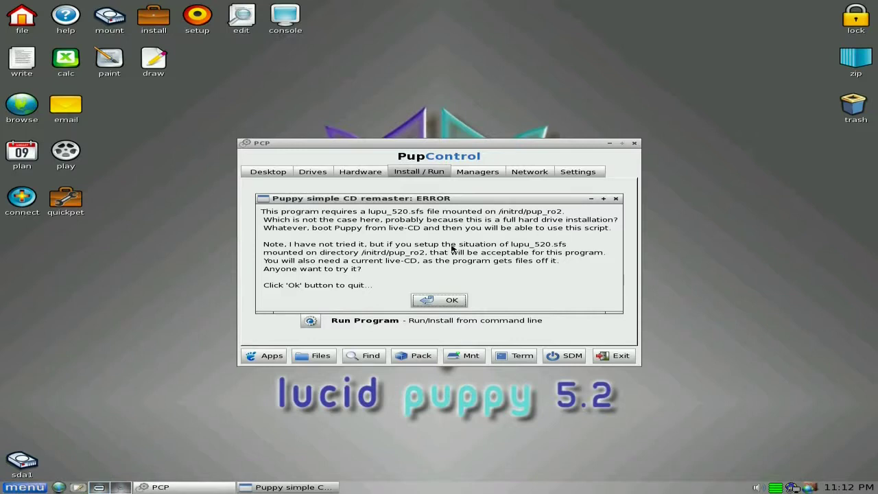
{"action": "left_click", "coordinate": [447, 300]}
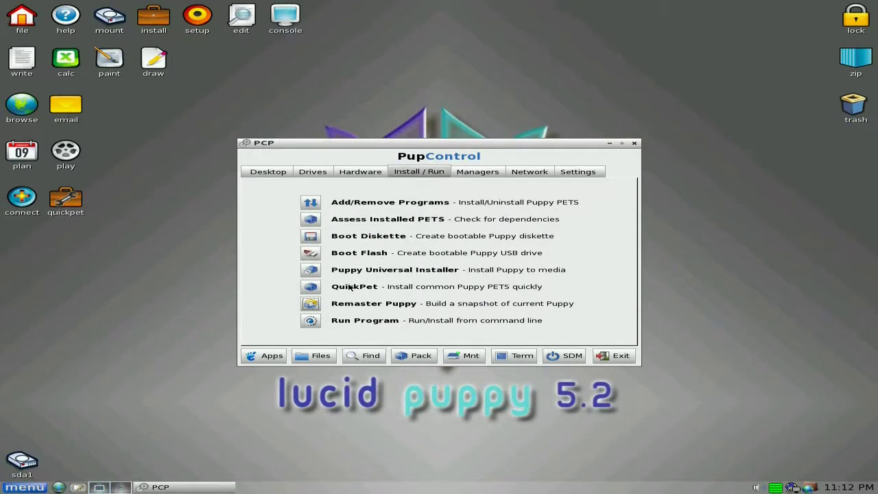
Step: Review the Hardware and Drives tools in PupControl
{"action": "left_click", "coordinate": [362, 174]}
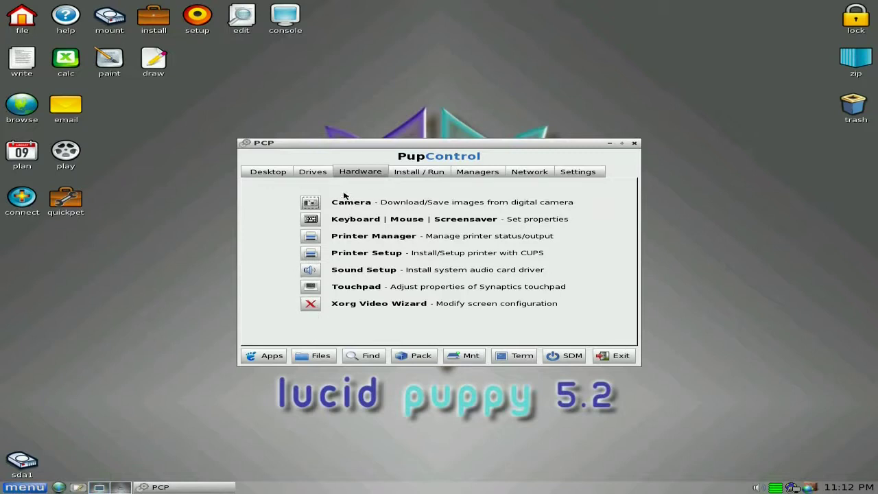
{"action": "left_click", "coordinate": [319, 175]}
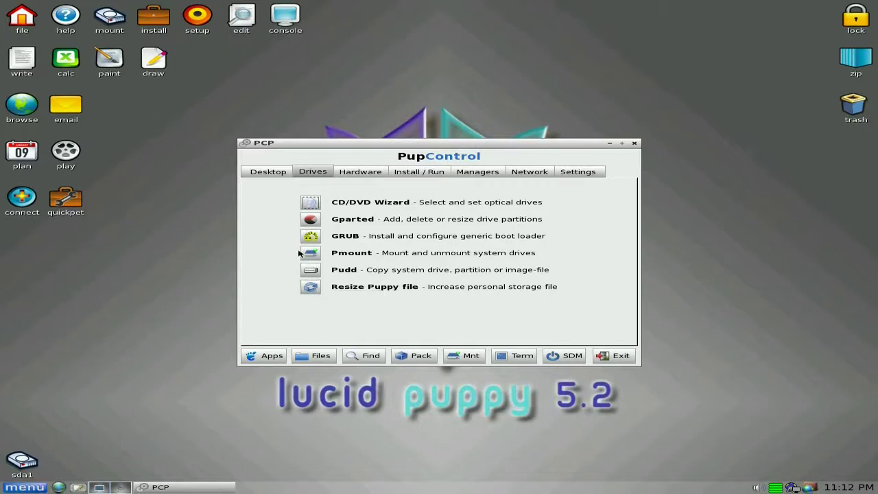
Step: Set the desktop wallpaper to new-england-mist_1484.jpg in Stretched mode, and close the background chooser and PupControl
{"action": "left_click", "coordinate": [260, 176]}
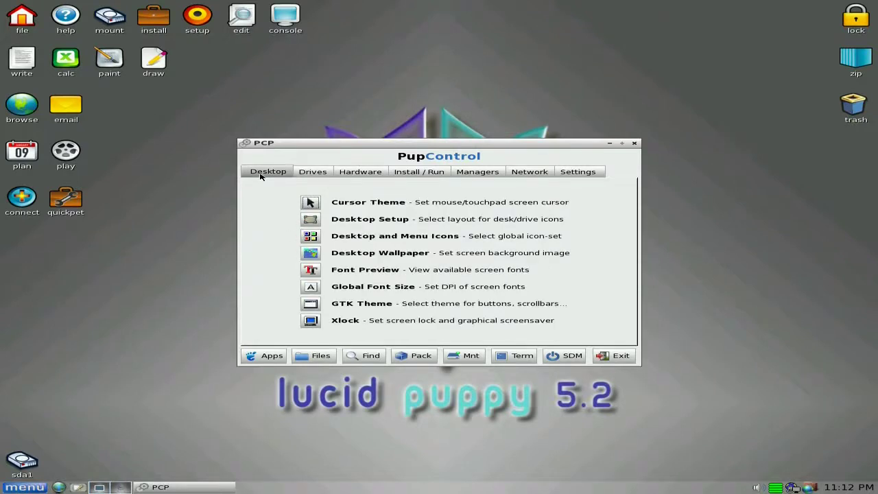
{"action": "left_click", "coordinate": [310, 254]}
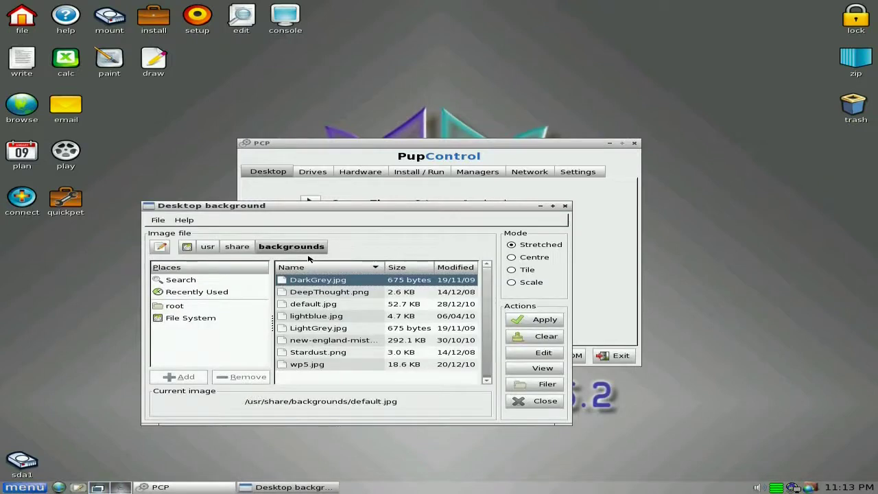
{"action": "left_click", "coordinate": [361, 341]}
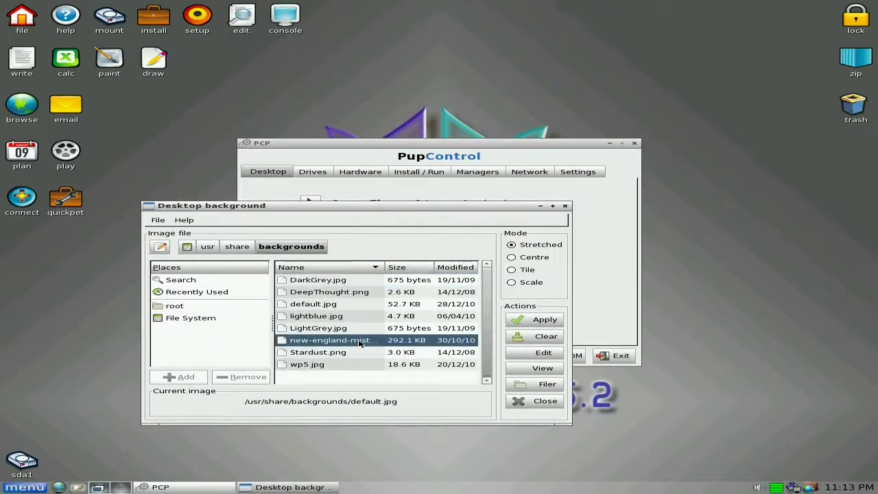
{"action": "left_click", "coordinate": [531, 323]}
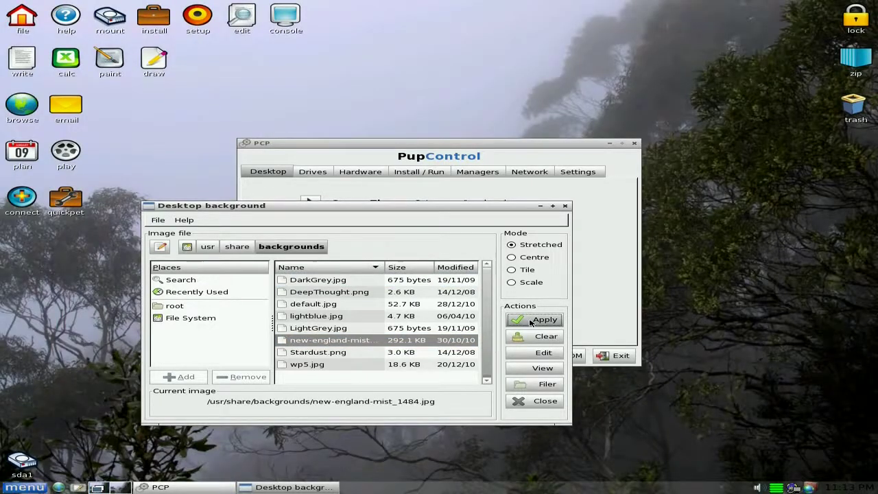
{"action": "left_click", "coordinate": [537, 402]}
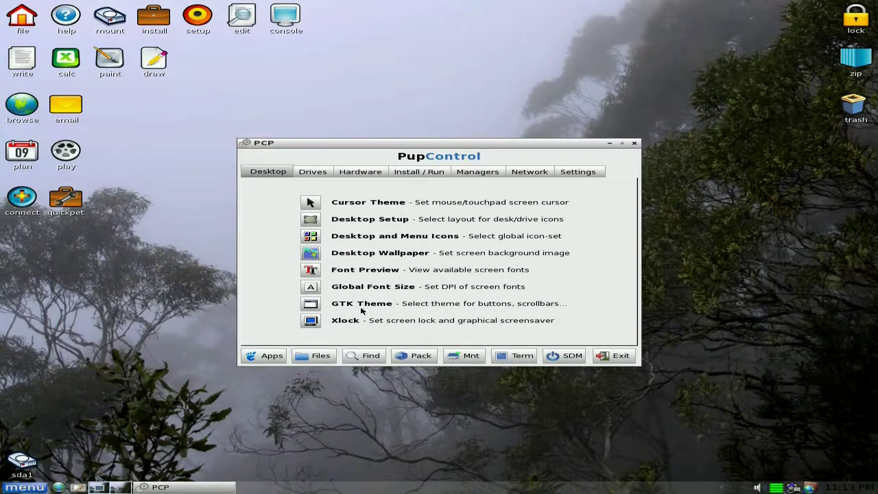
{"action": "left_click", "coordinate": [617, 358]}
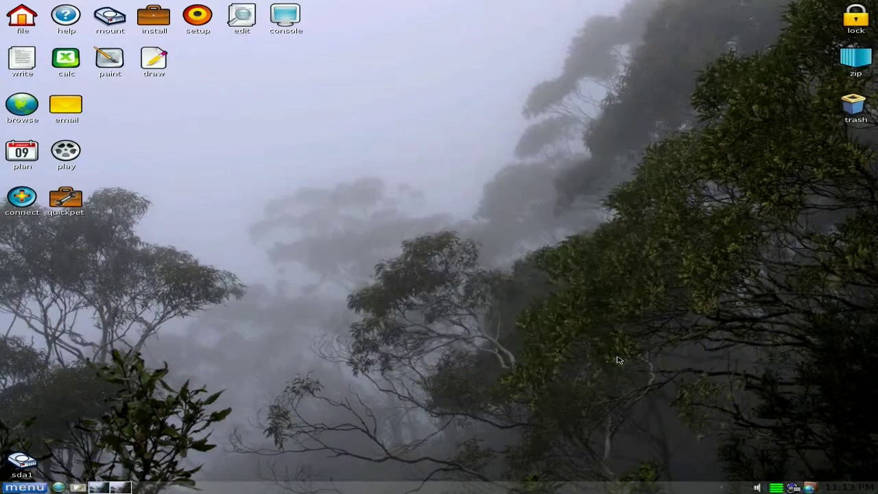